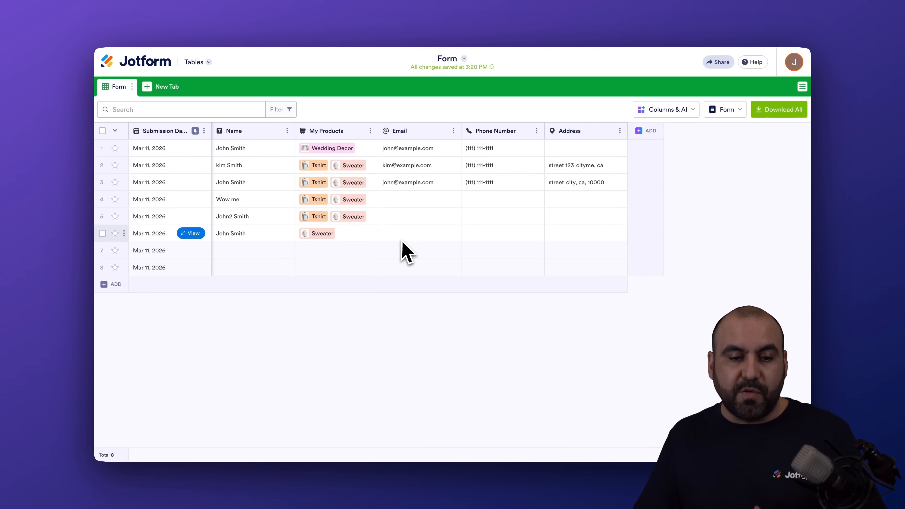
# - View the My Products order details of the first two submissions and close each one
pyautogui.click(357, 156)
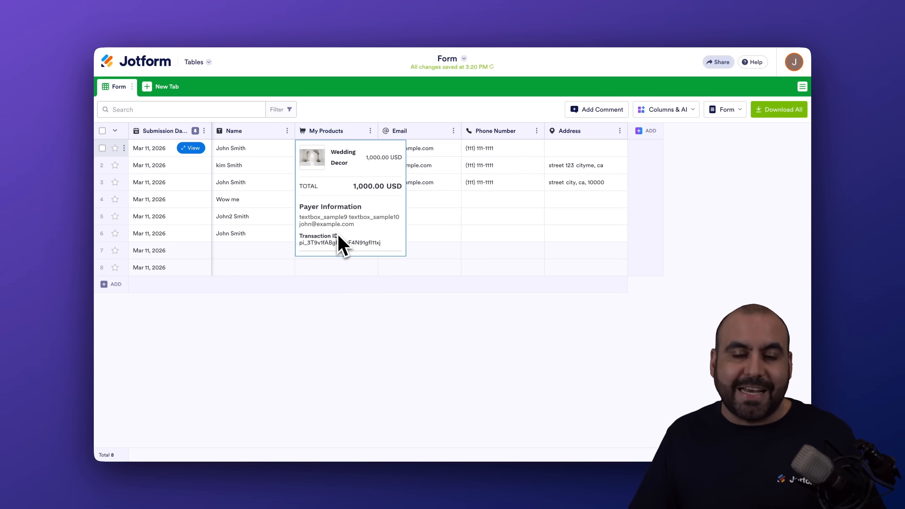
pyautogui.click(375, 319)
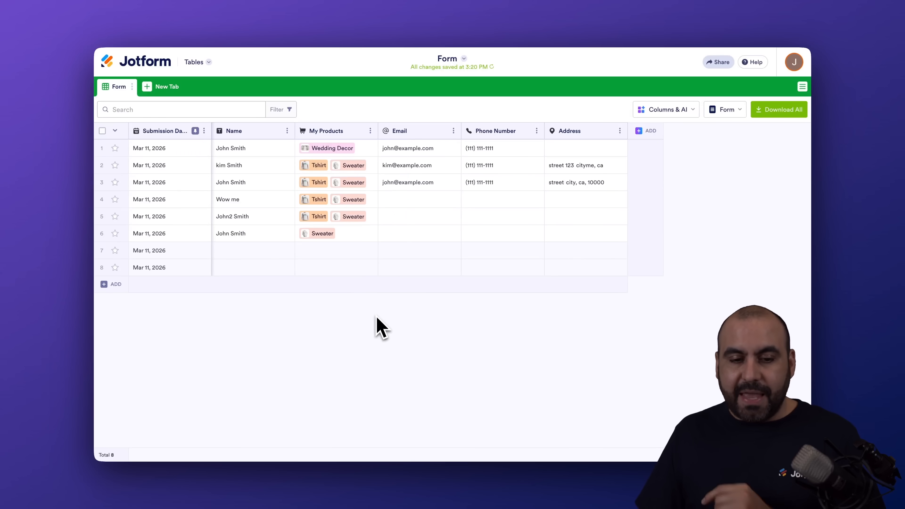
pyautogui.click(350, 181)
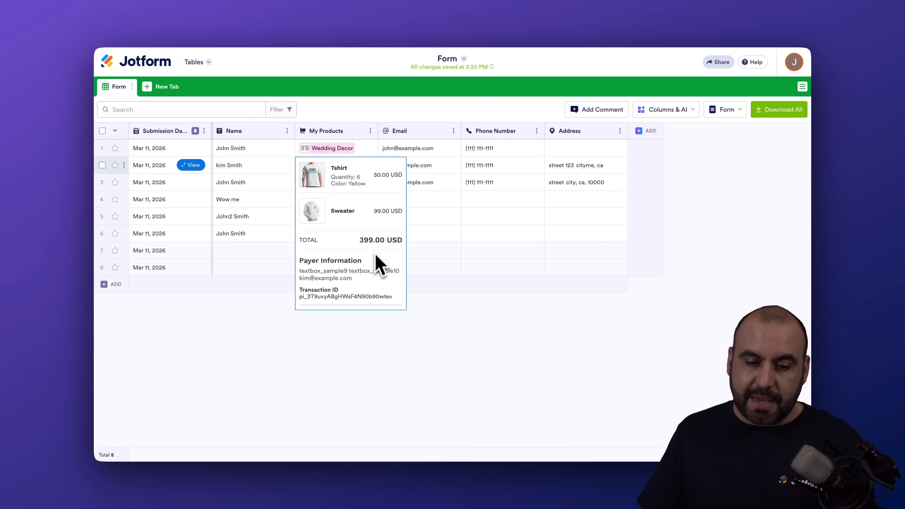
pyautogui.click(382, 331)
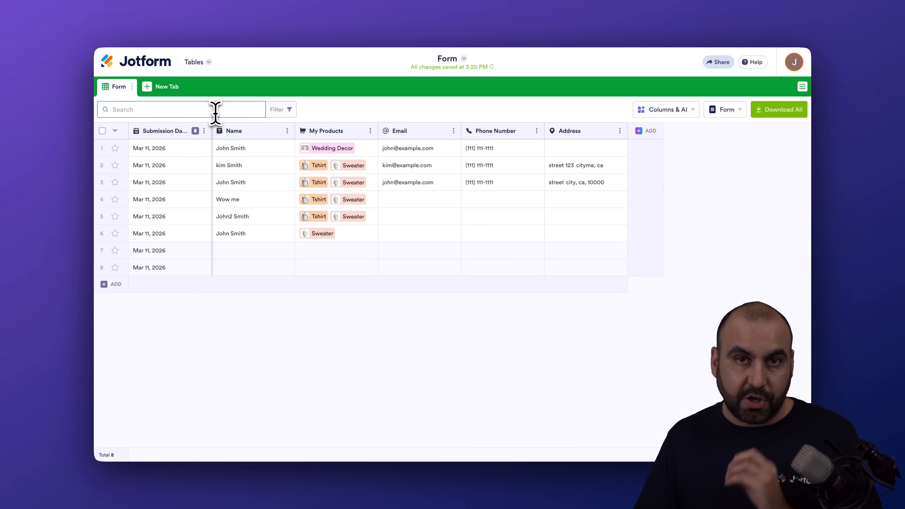
# - Filter the submissions to those whose My Products field includes "sweater", with the period left at All time, and remove the filter
pyautogui.click(230, 111)
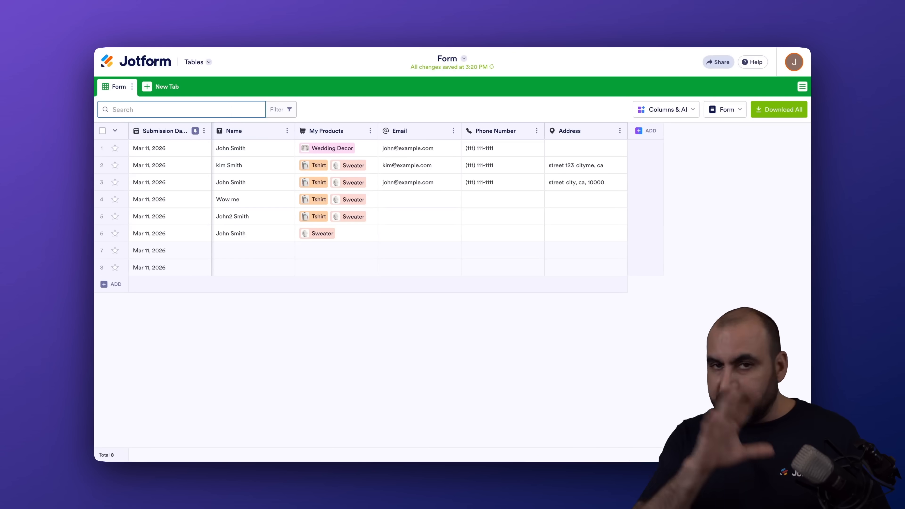
pyautogui.click(273, 113)
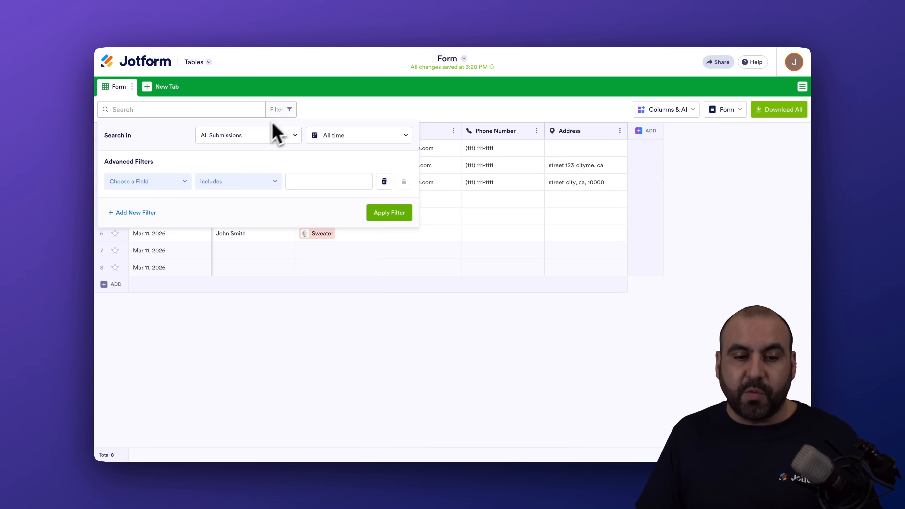
pyautogui.click(388, 138)
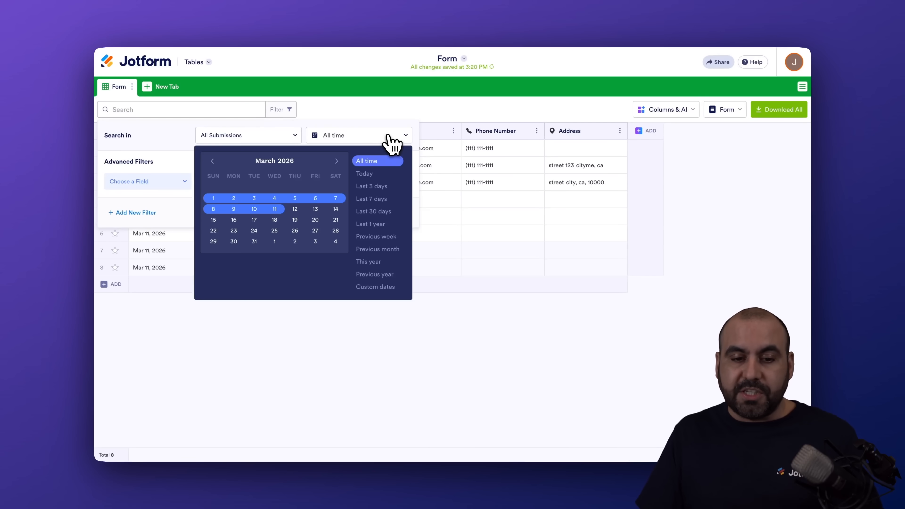
pyautogui.click(171, 157)
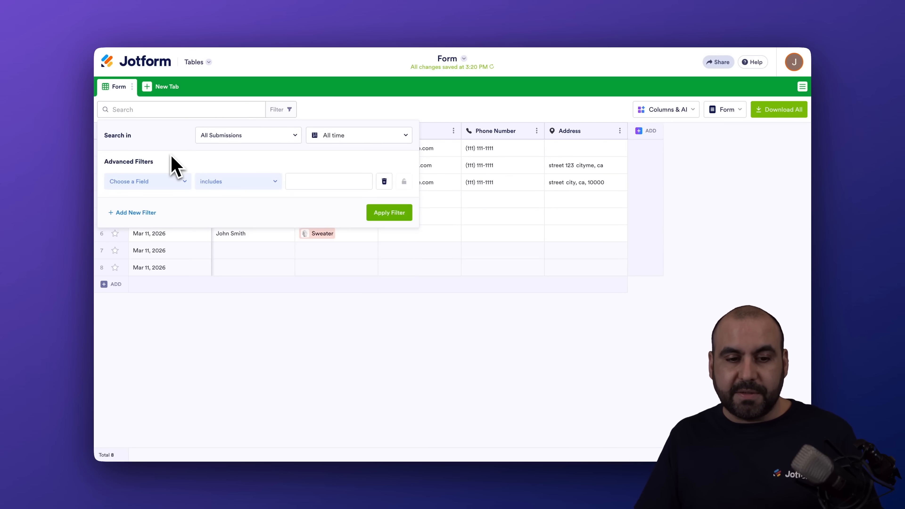
pyautogui.click(156, 186)
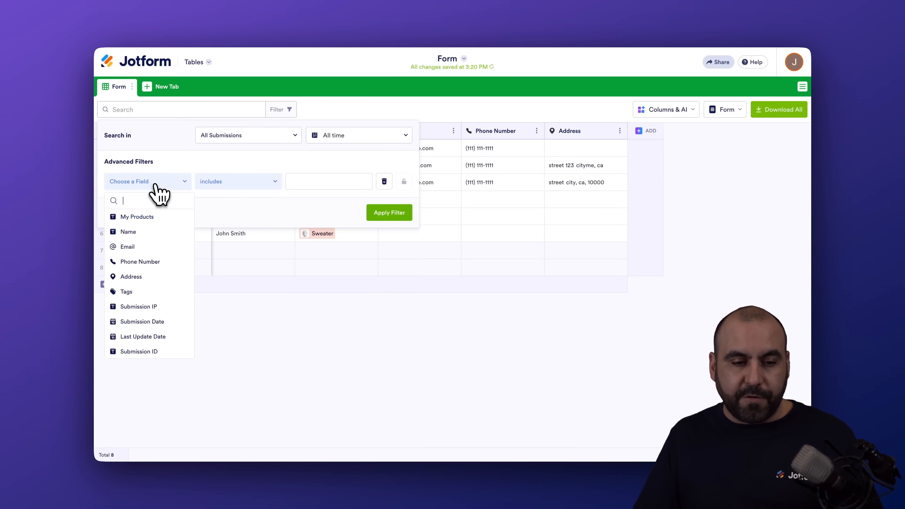
pyautogui.click(156, 218)
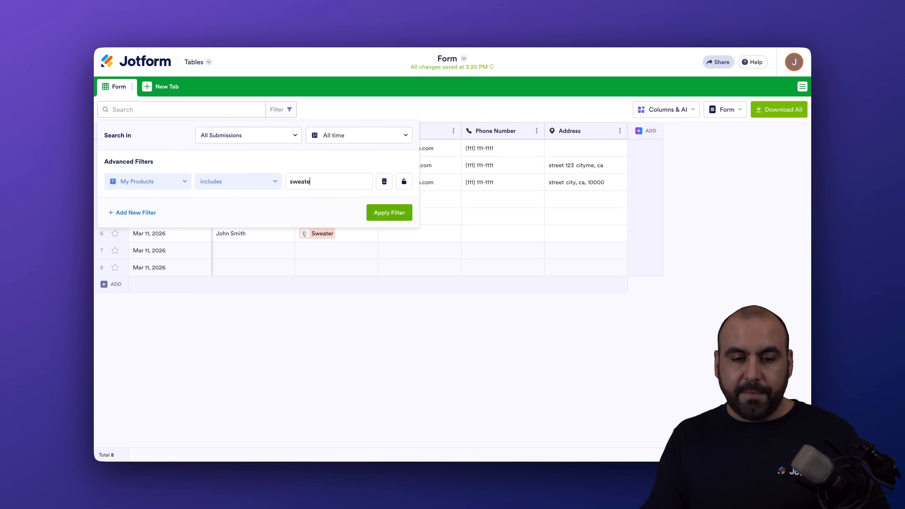
pyautogui.click(390, 214)
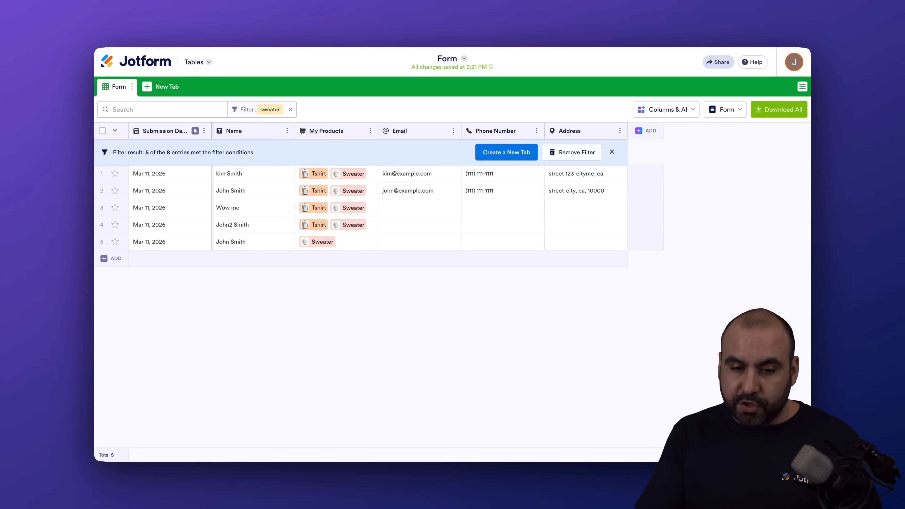
pyautogui.click(291, 110)
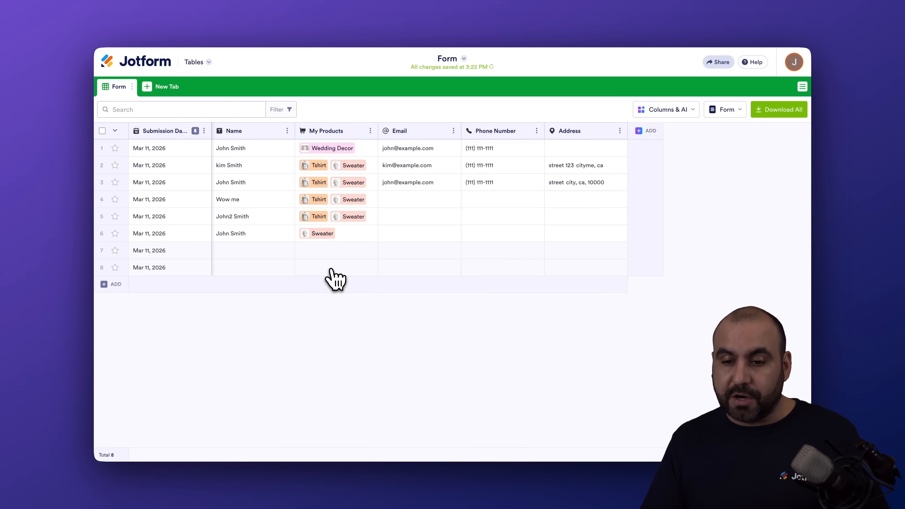
# - Hide and restore the Submission Date column, and show the Submission ID column in the table
pyautogui.click(693, 115)
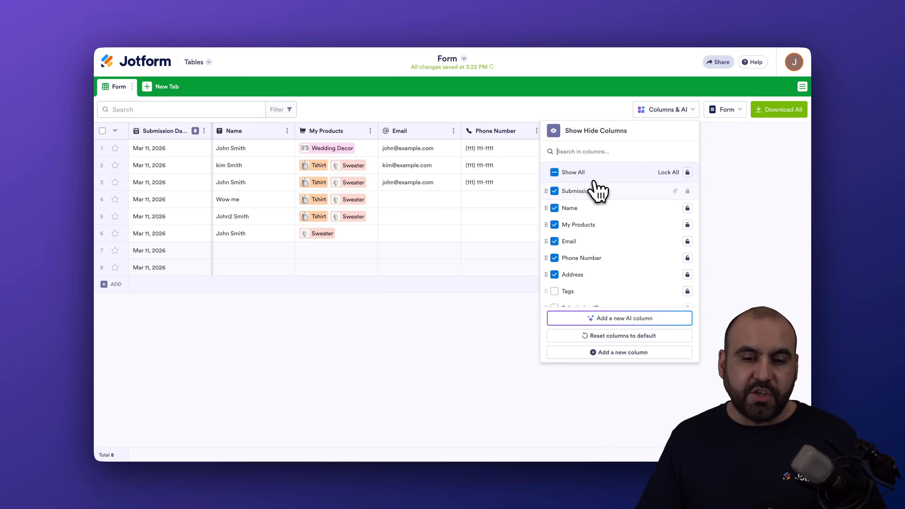
pyautogui.click(554, 192)
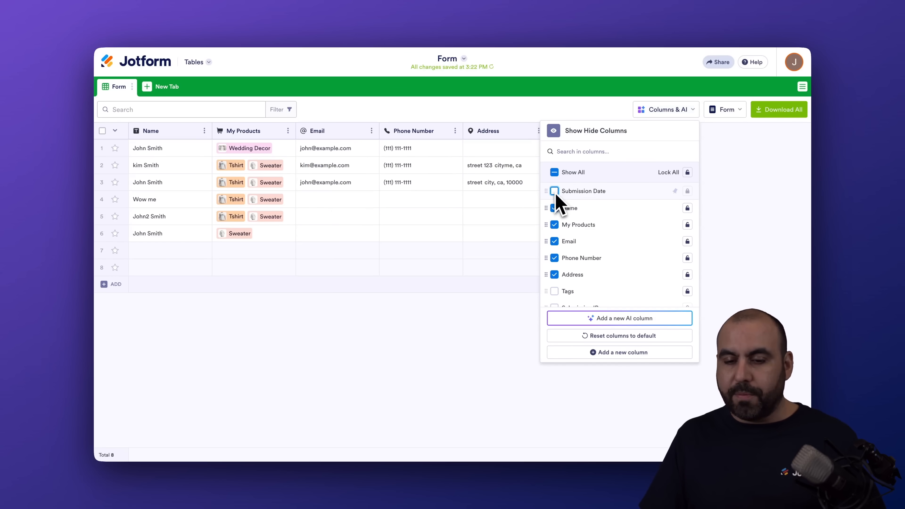
pyautogui.click(554, 191)
pyautogui.scroll(-2, 566, 238)
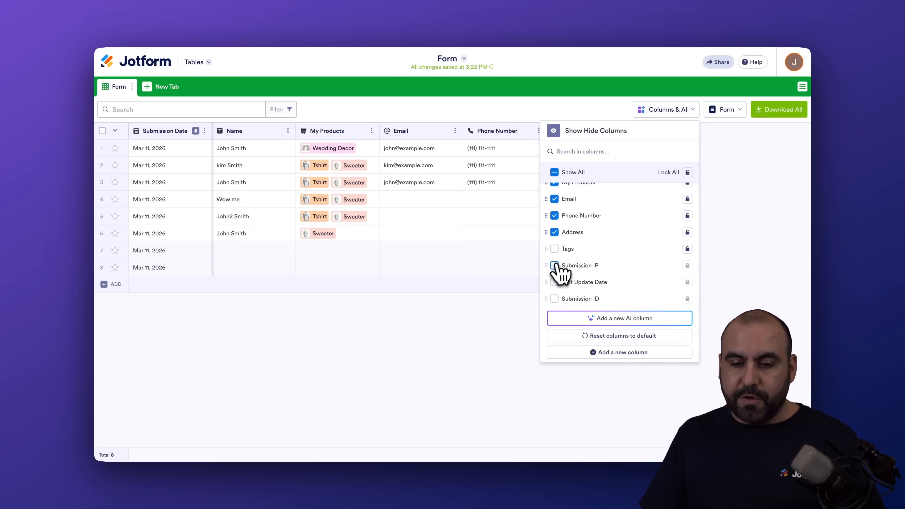
pyautogui.click(555, 299)
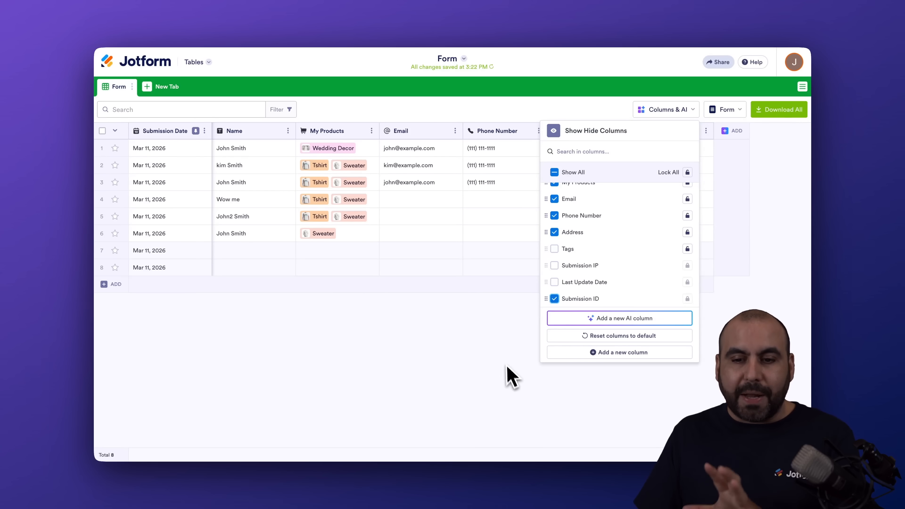
pyautogui.click(514, 381)
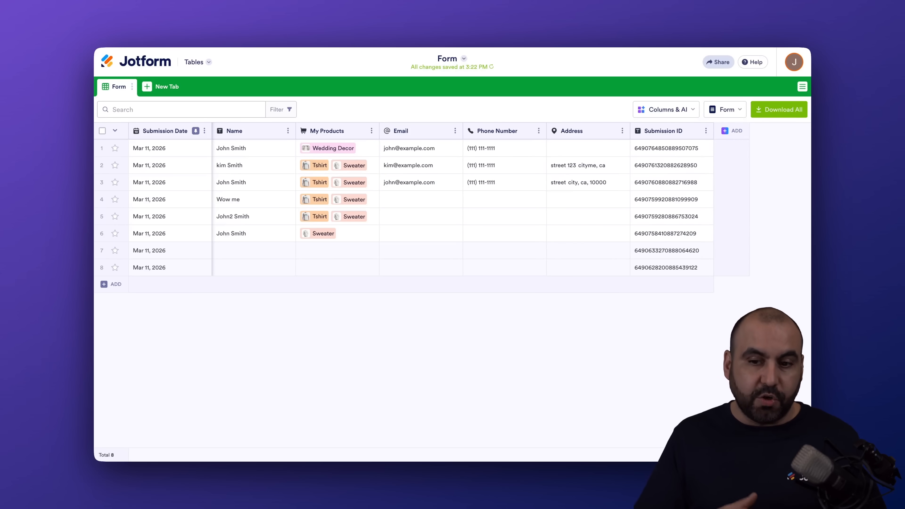
# - View the file formats offered for downloading all submissions
pyautogui.click(779, 114)
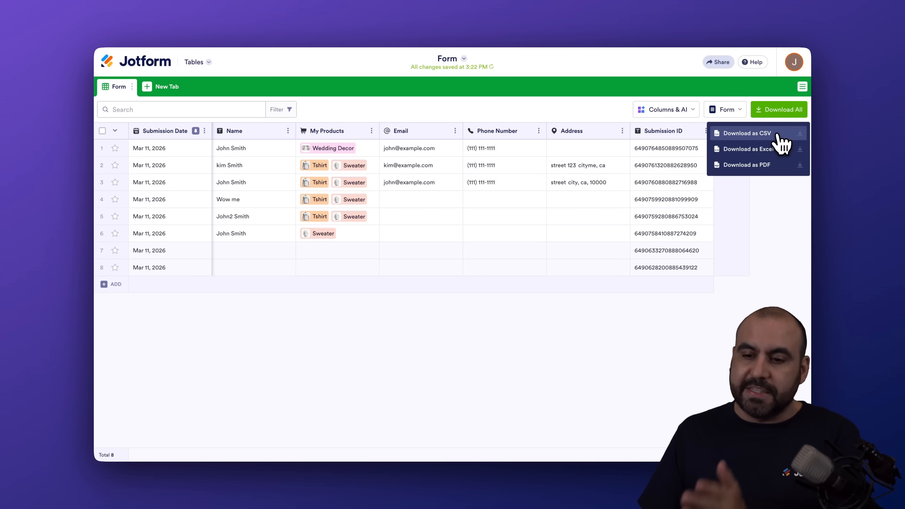
pyautogui.click(609, 346)
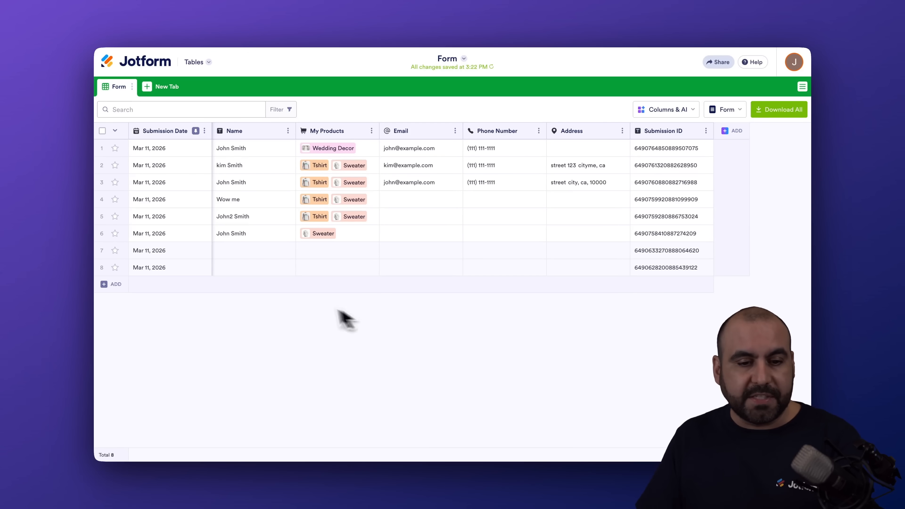
# - Start a new Table tab connected to the existing Sales Form
pyautogui.click(161, 89)
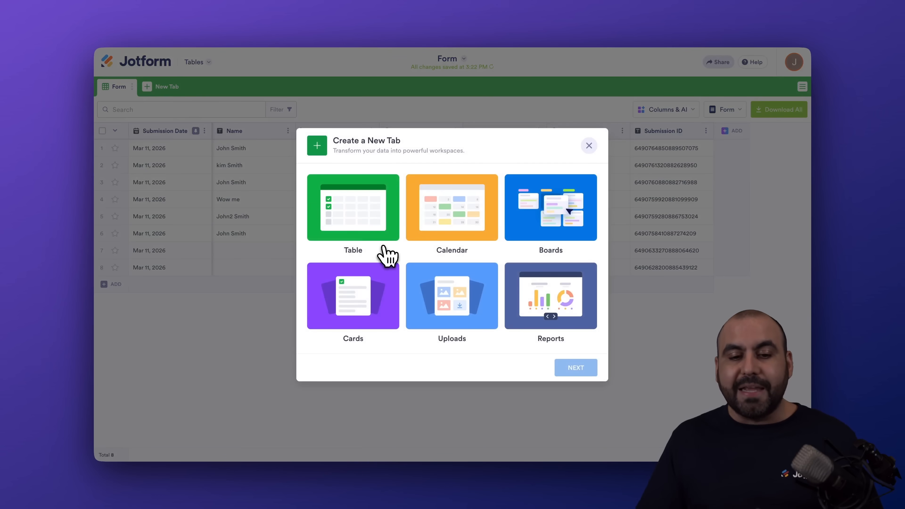
pyautogui.click(374, 234)
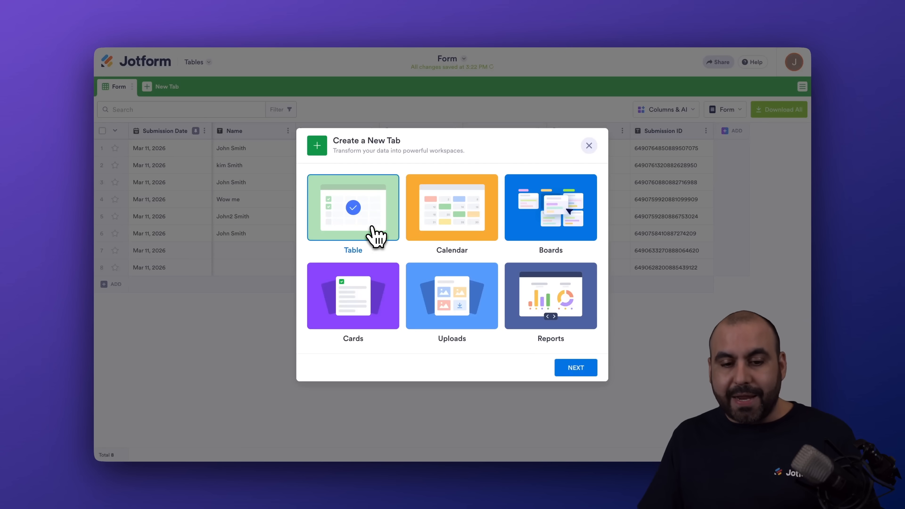
pyautogui.click(567, 369)
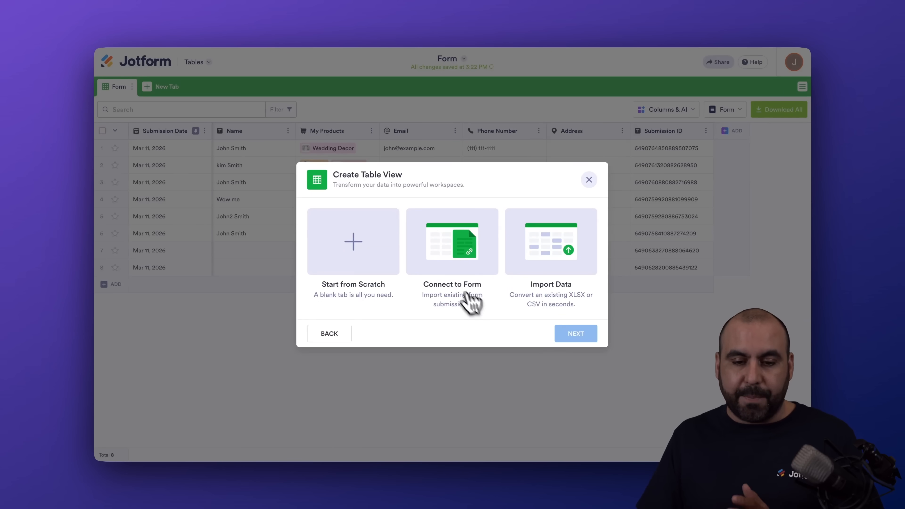
pyautogui.click(459, 267)
pyautogui.click(580, 337)
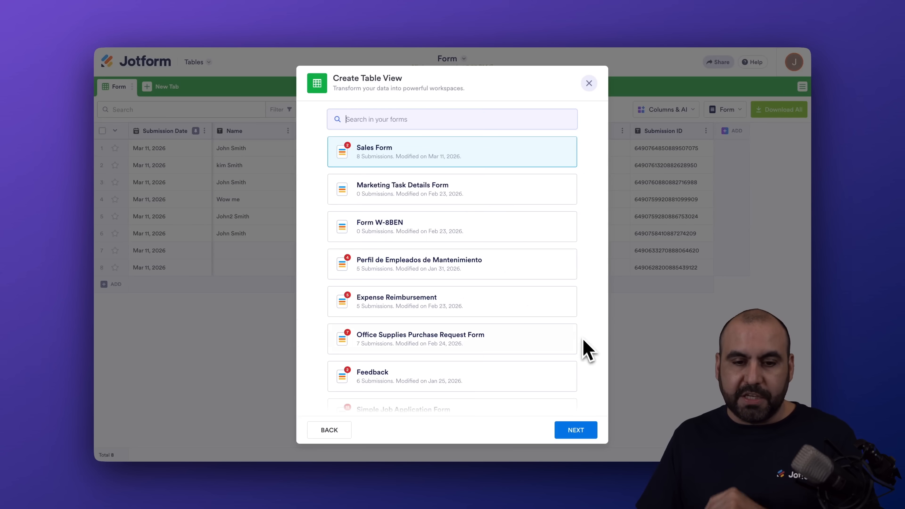
pyautogui.click(585, 437)
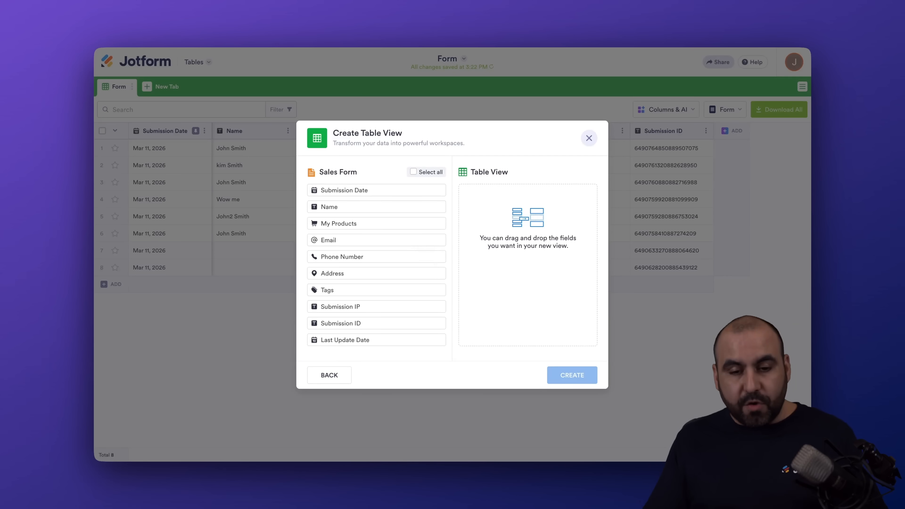
# - Add the Name and My Products fields to the new table view and create it
pyautogui.moveTo(378, 206); pyautogui.dragTo(521, 196)
pyautogui.moveTo(359, 221); pyautogui.dragTo(503, 218)
pyautogui.click(566, 373)
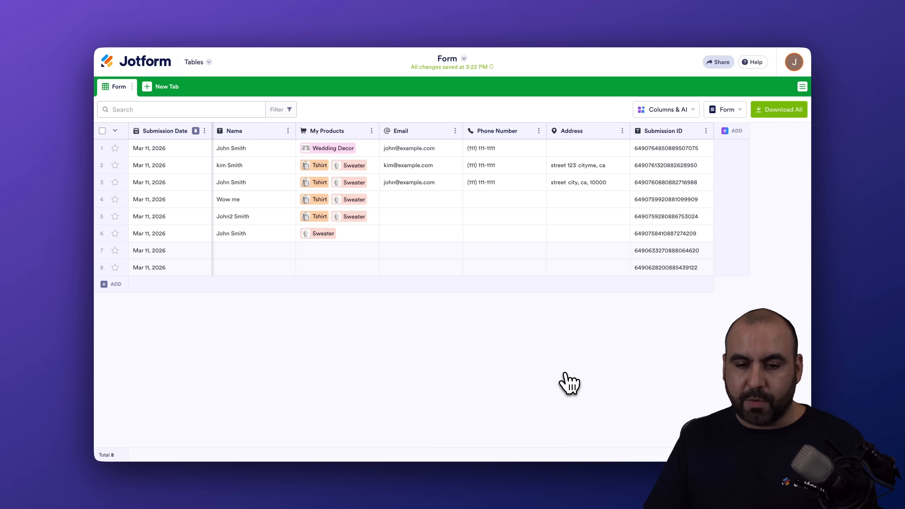
# - Compare the new Sales Form table with the original Form table, ending on the Sales Form table
pyautogui.click(167, 87)
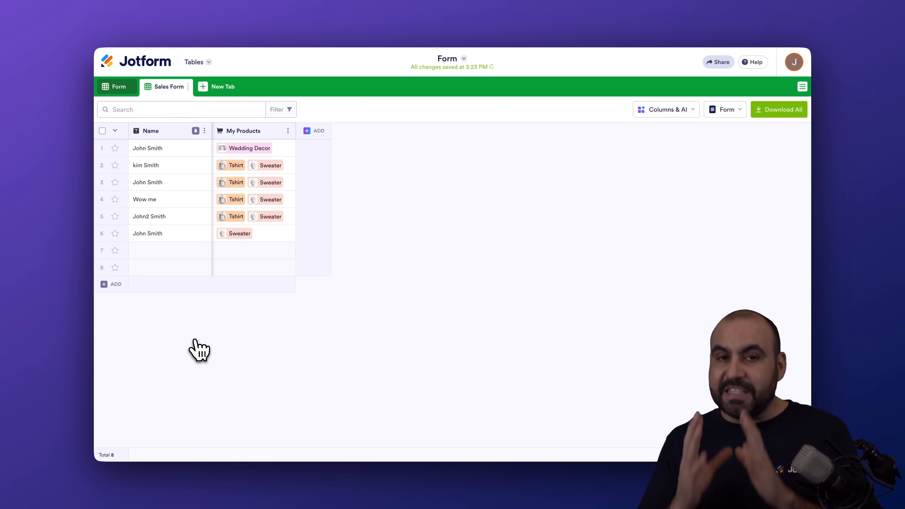
pyautogui.click(121, 90)
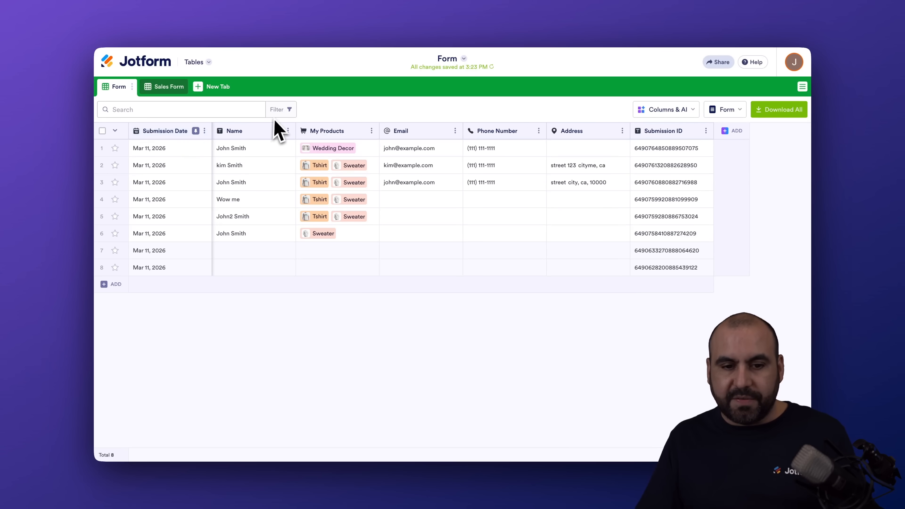
pyautogui.click(170, 89)
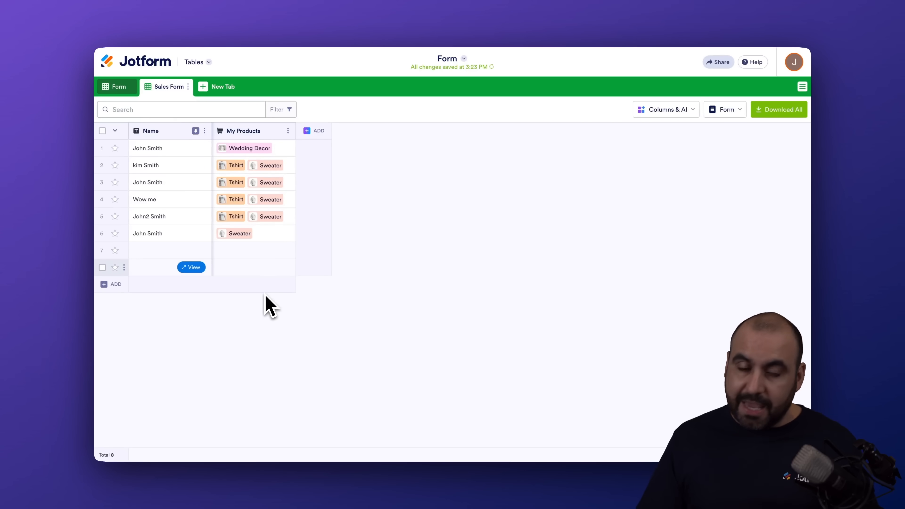
# - Start a new Cards tab connected to the existing Sales Form
pyautogui.click(221, 87)
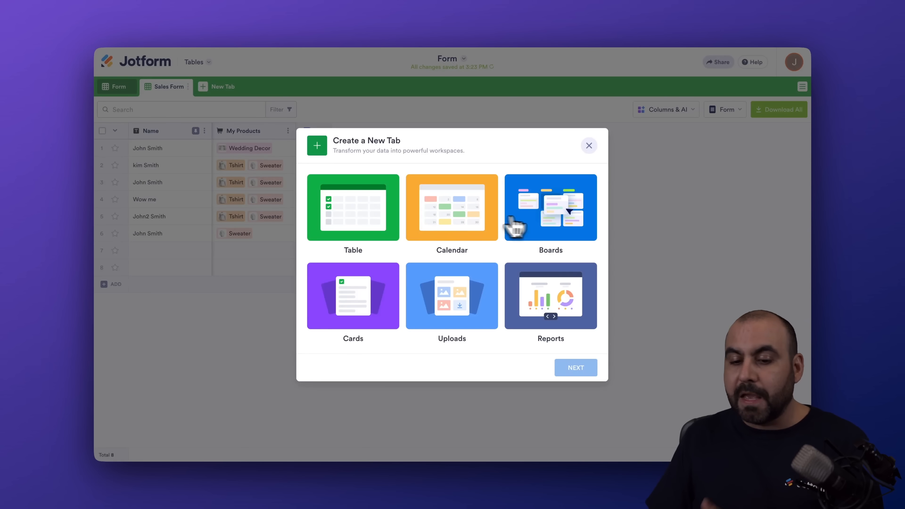
pyautogui.click(342, 317)
pyautogui.click(578, 371)
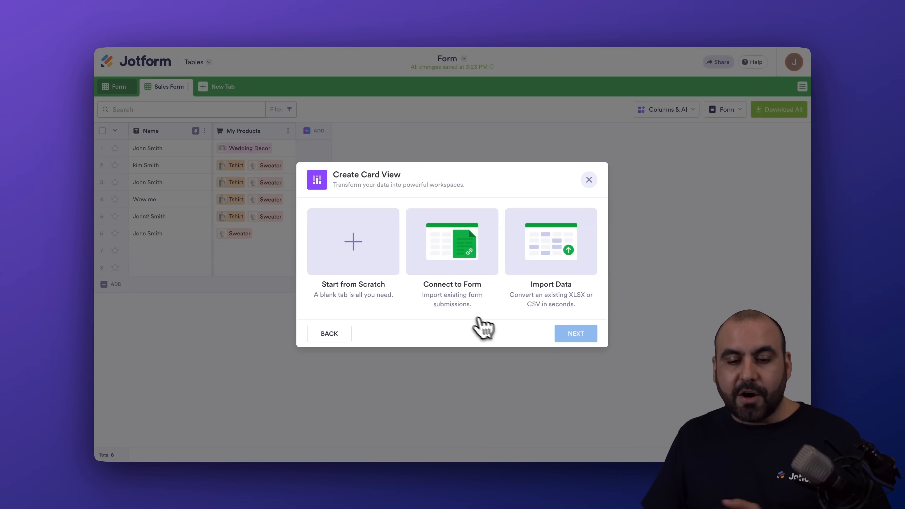
pyautogui.click(451, 279)
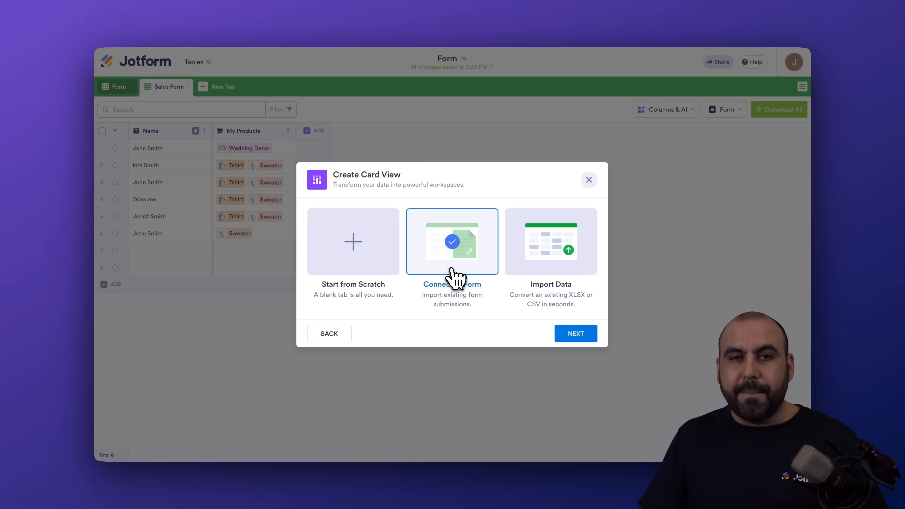
pyautogui.click(556, 330)
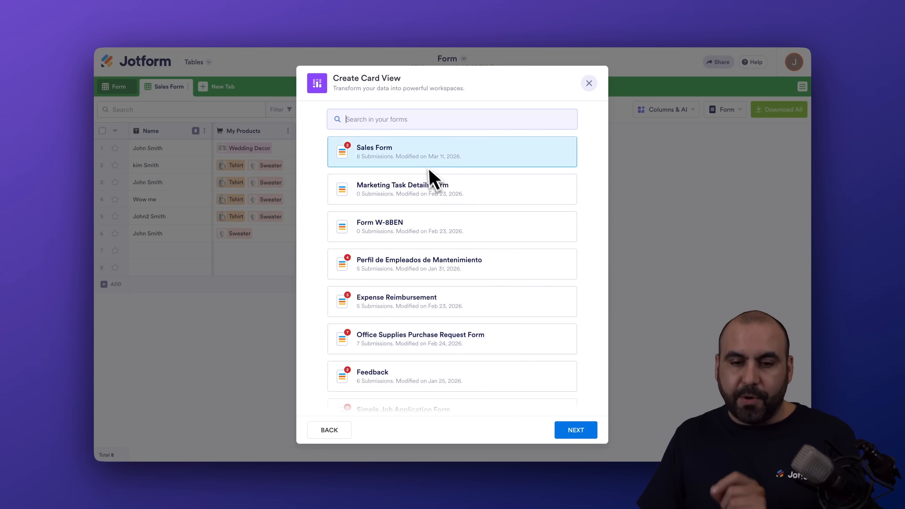
pyautogui.click(577, 431)
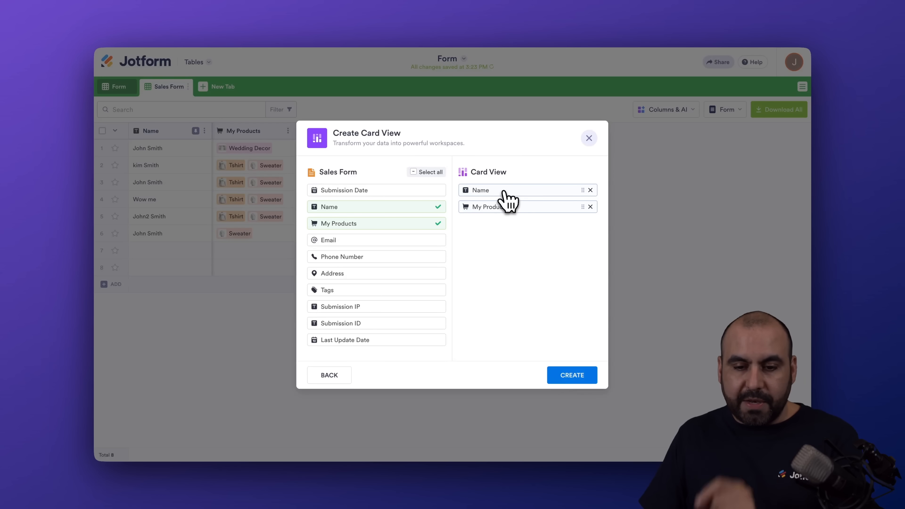
# - Replace My Products with the Email and Phone Number fields in the card view, keep Name, and create the view
pyautogui.click(591, 208)
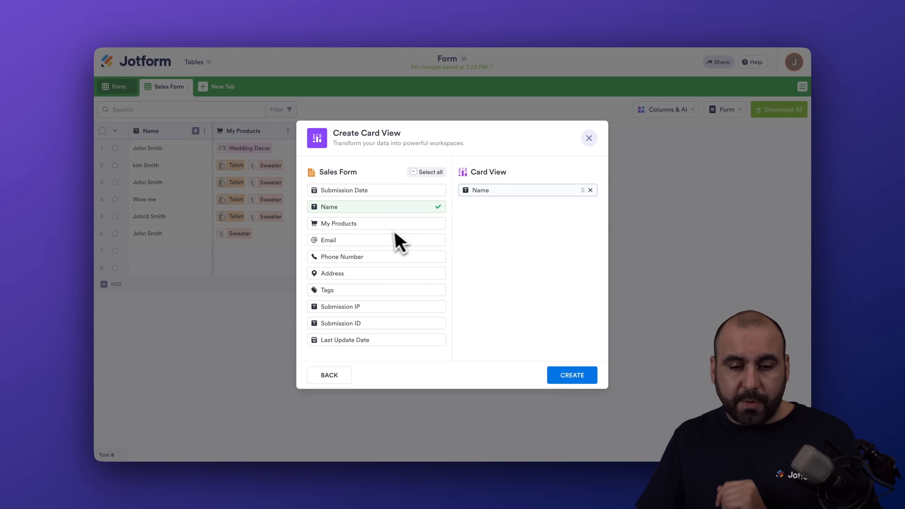
pyautogui.moveTo(351, 237); pyautogui.dragTo(512, 208)
pyautogui.moveTo(382, 254); pyautogui.dragTo(522, 209)
pyautogui.click(565, 376)
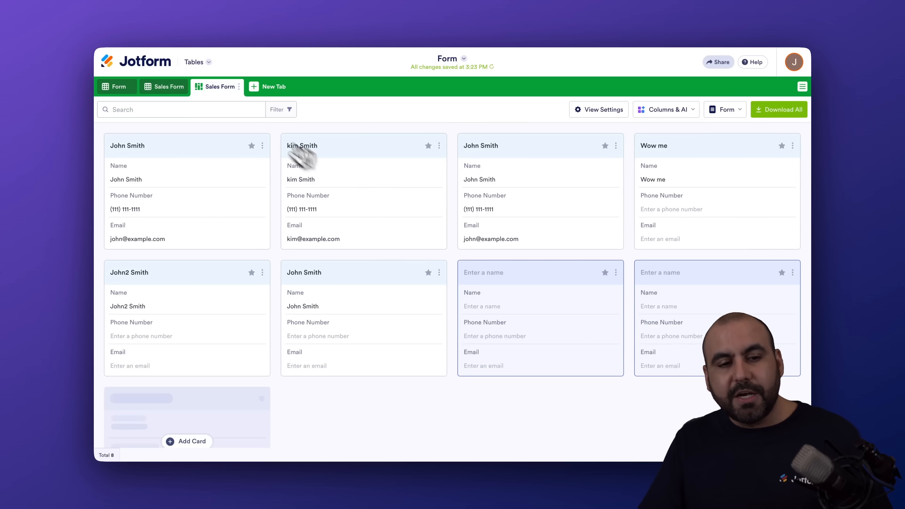
# - Return to the original Form table
pyautogui.click(121, 87)
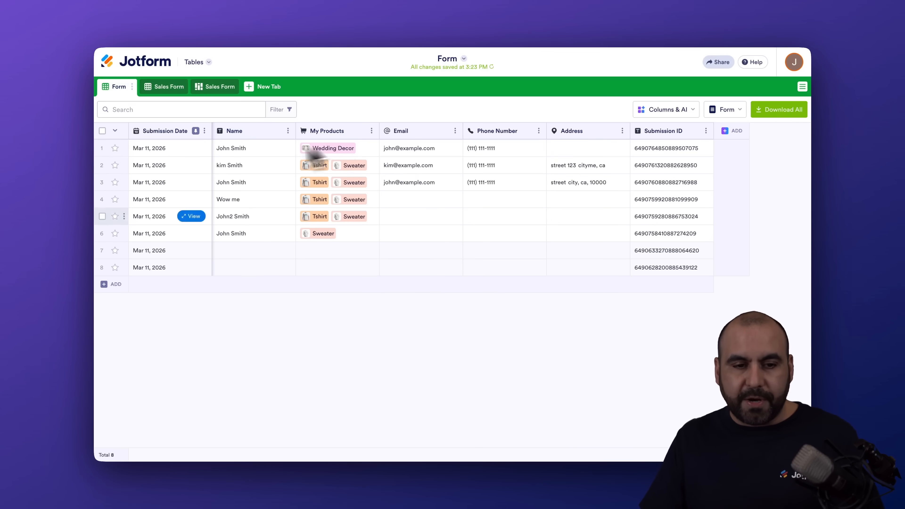